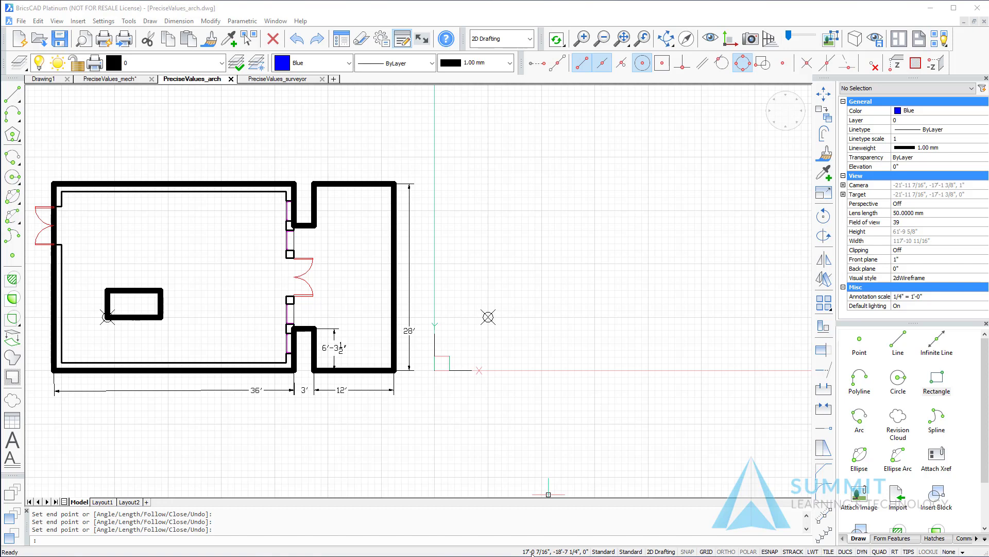
Start the LINE command from the Draw toolbar beside the floor plan.
{"action": "left_click", "coordinate": [579, 444]}
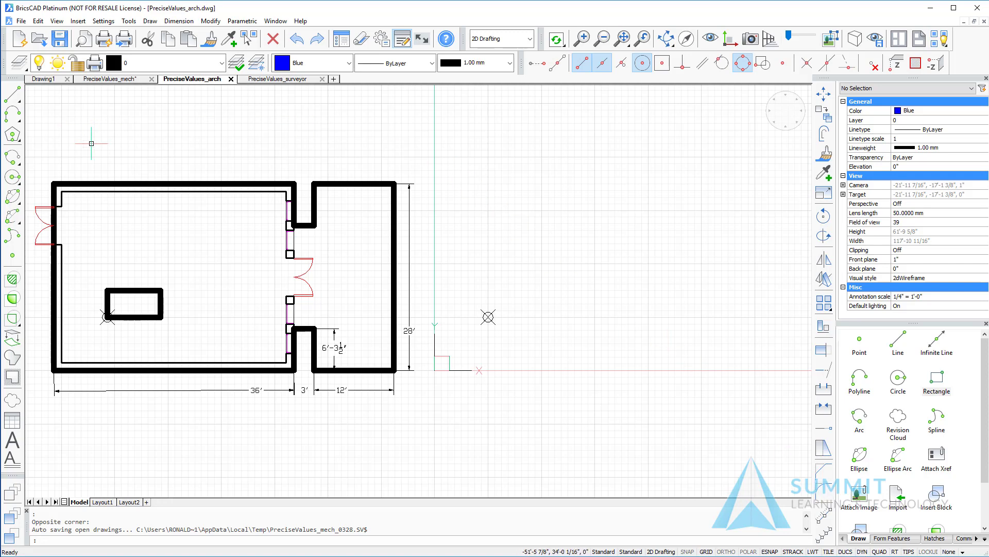
Start a new line at the origin point 0,0.
{"action": "left_click", "coordinate": [12, 93]}
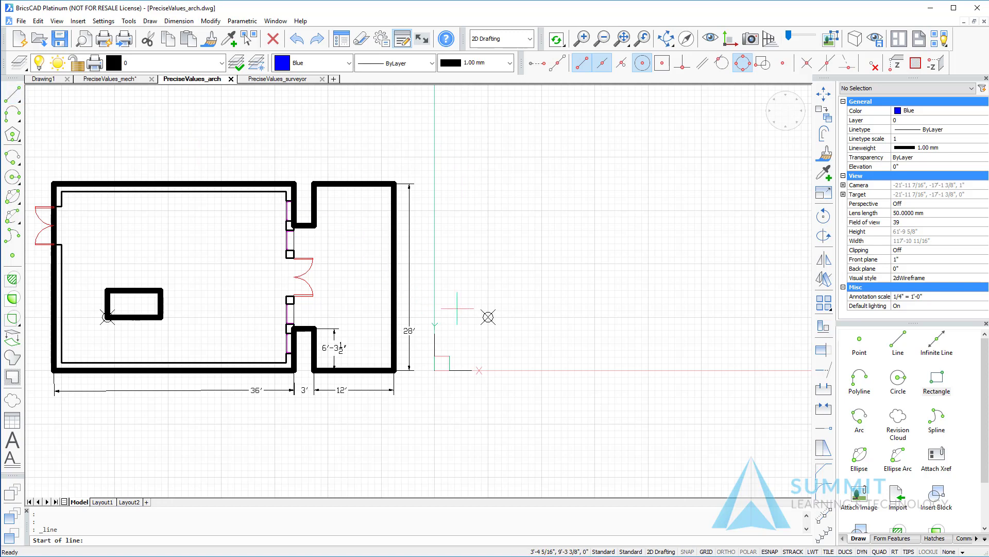
{"action": "type", "text": "0,0"}
{"action": "key", "text": "Return"}
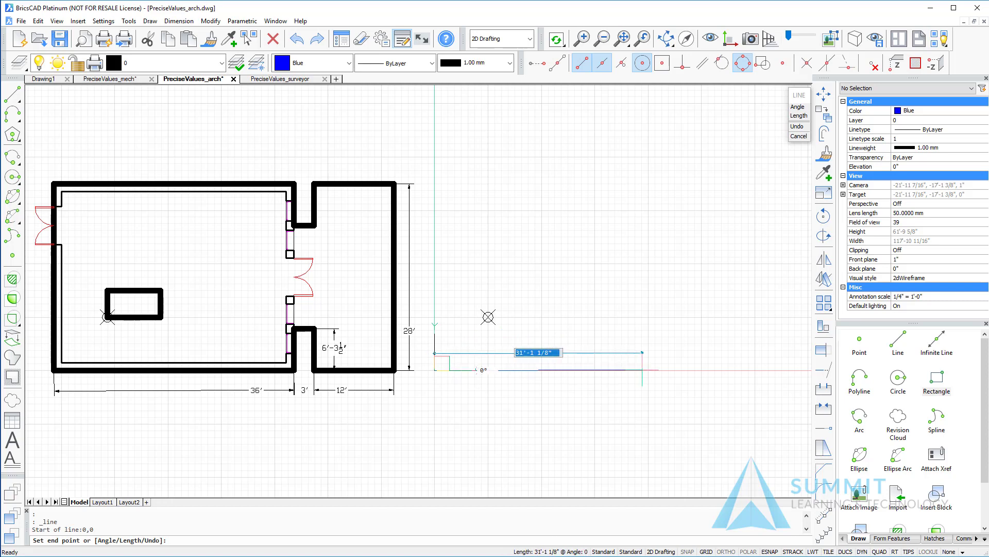
With ortho on, draw segments 36' right, 6'-3 1/2" up, then 3' right.
{"action": "left_click", "coordinate": [726, 551]}
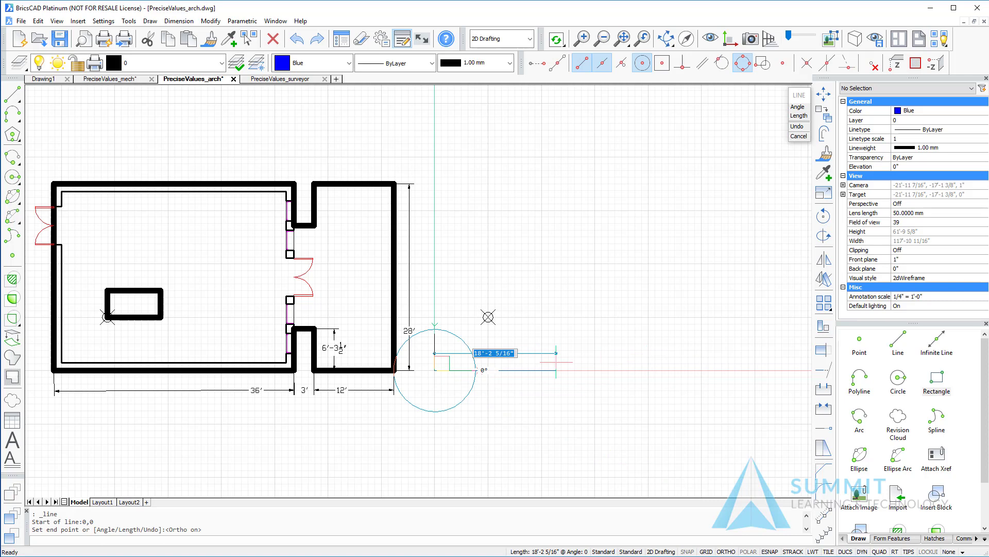
{"action": "type", "text": "36"}
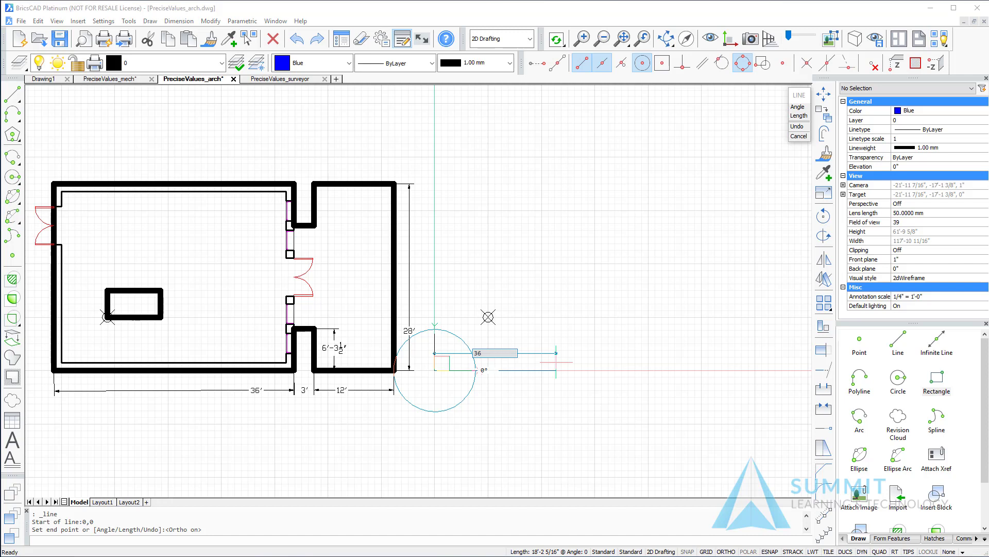
{"action": "type", "text": "'"}
{"action": "key", "text": "Return"}
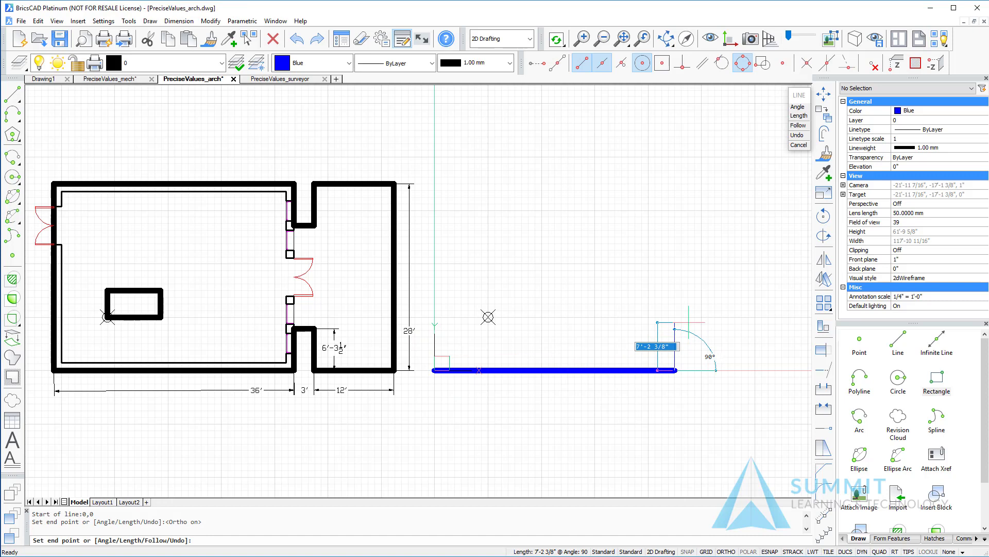
{"action": "type", "text": "6'-"}
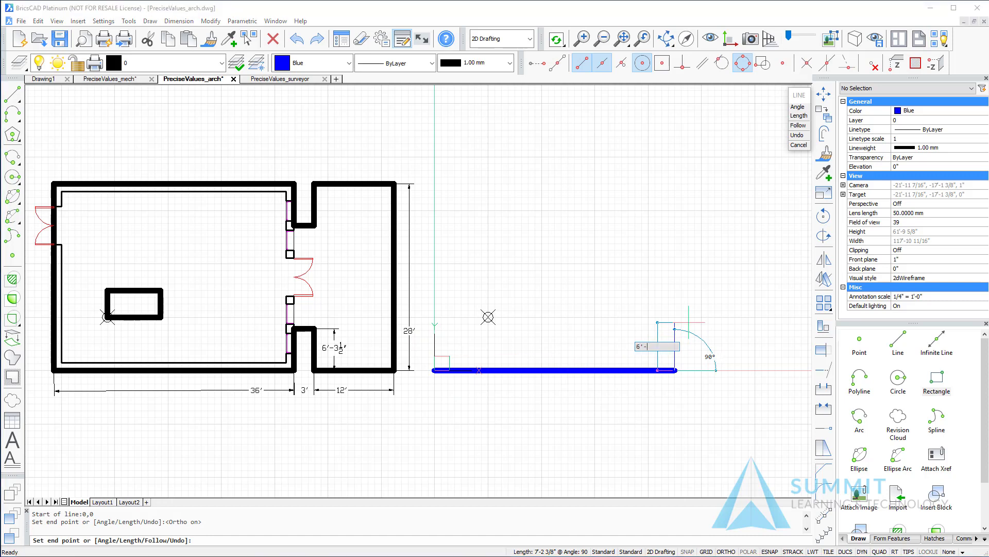
{"action": "type", "text": "3-1/2\""}
{"action": "key", "text": "Return"}
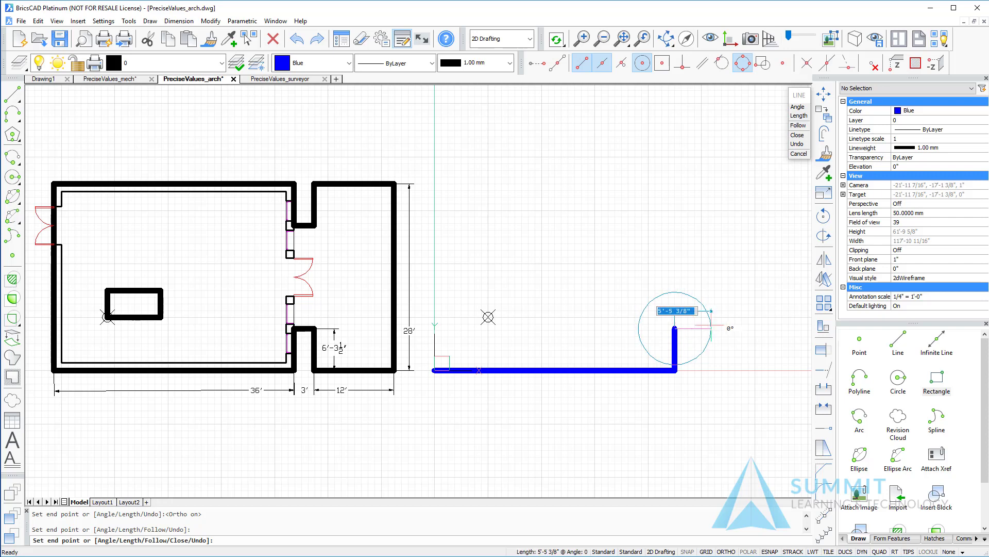
{"action": "type", "text": "3'"}
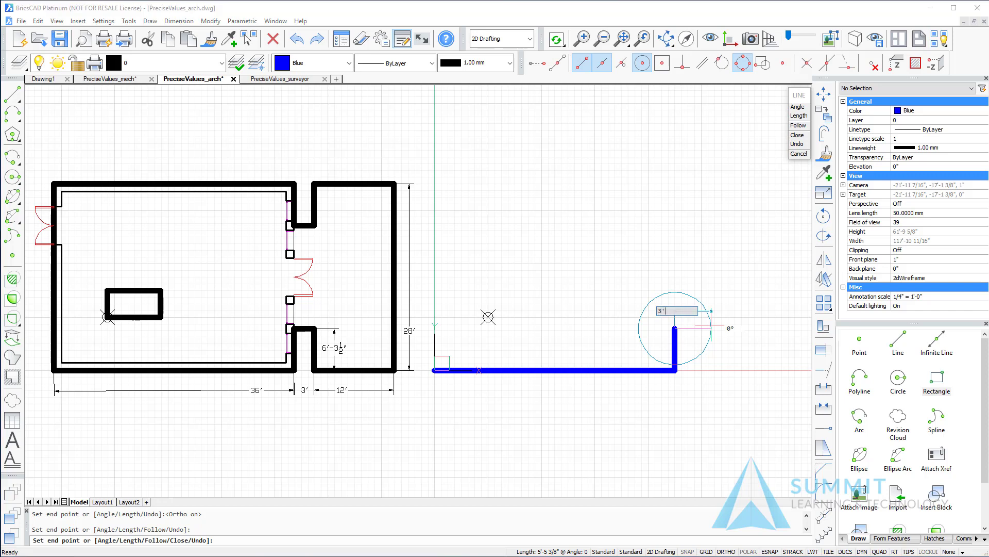
{"action": "key", "text": "Return"}
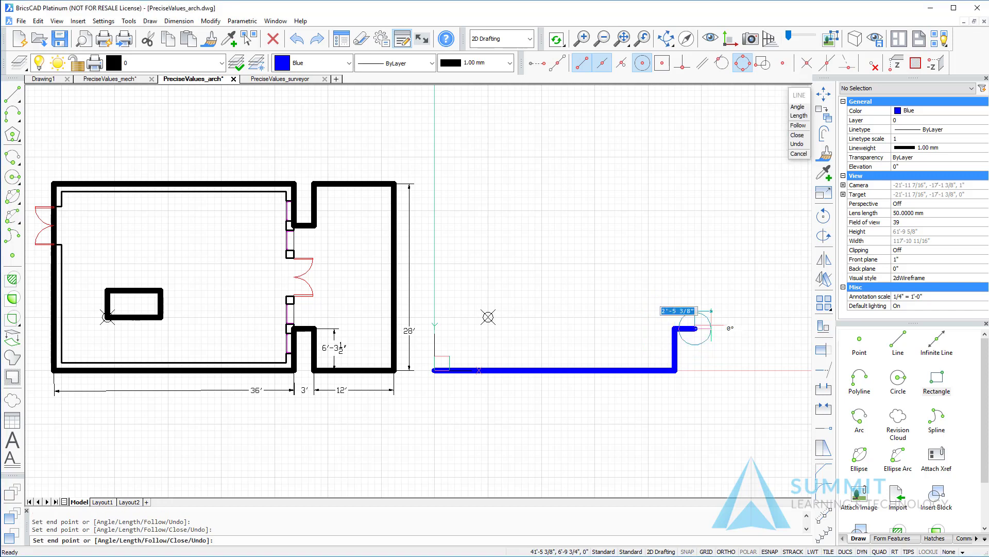
Continue the outline 6'-3 1/2" down, 12' right, 28' up and 12' left.
{"action": "left_click", "coordinate": [711, 326]}
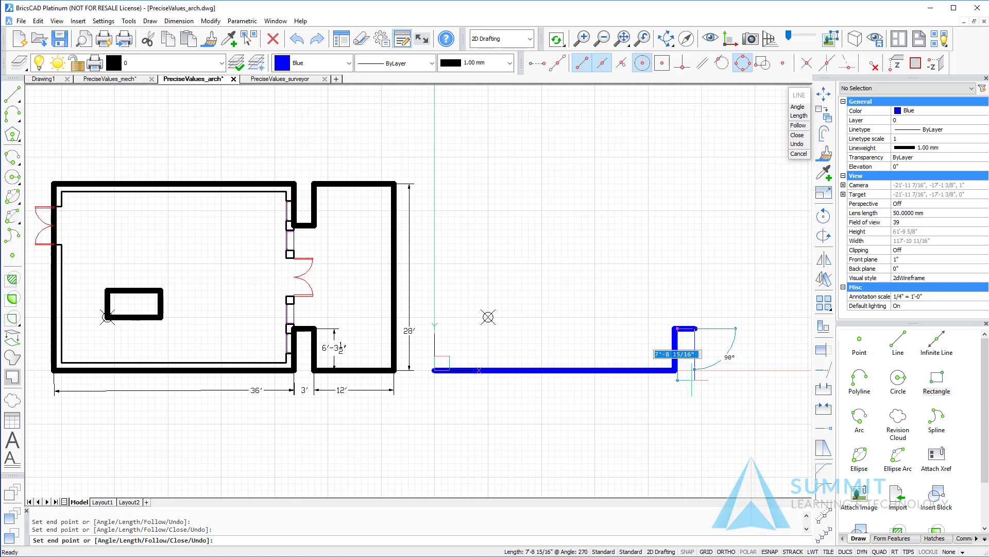
{"action": "type", "text": "6"}
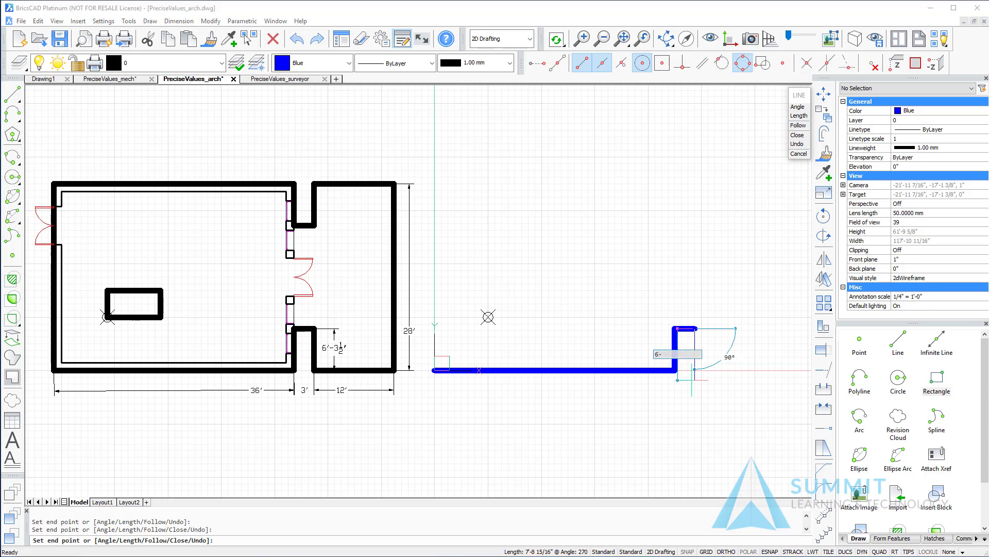
{"action": "type", "text": "'-3-1/2"}
{"action": "key", "text": "Return"}
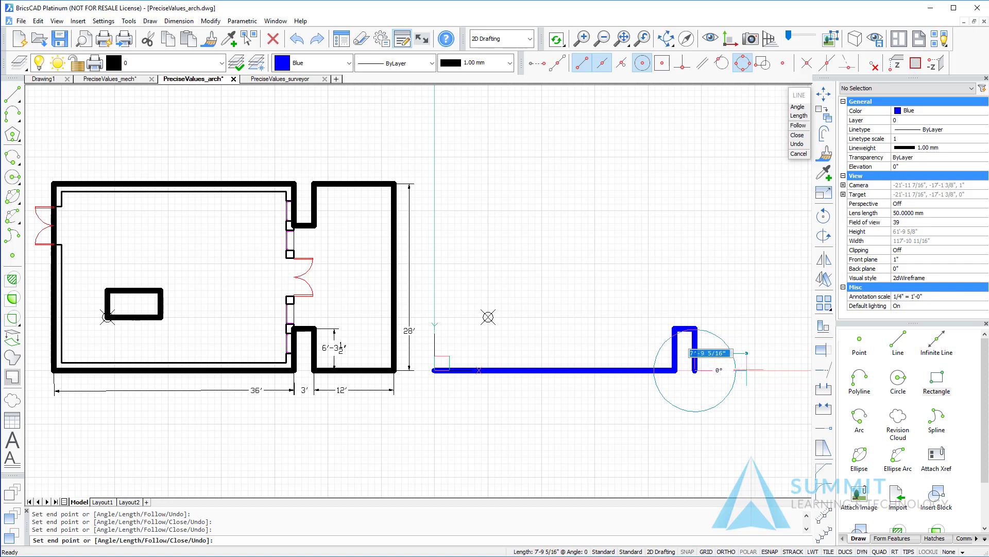
{"action": "type", "text": "12'"}
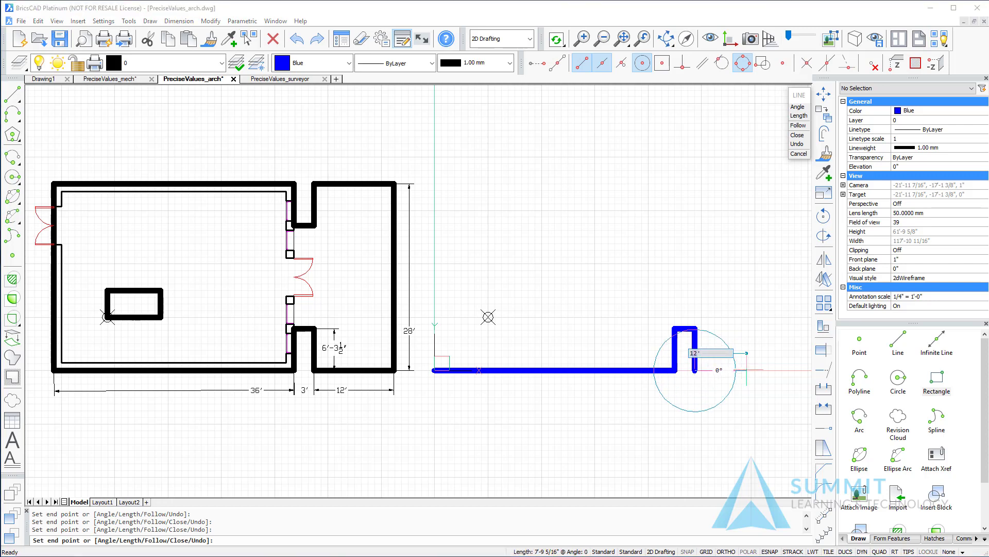
{"action": "key", "text": "Return"}
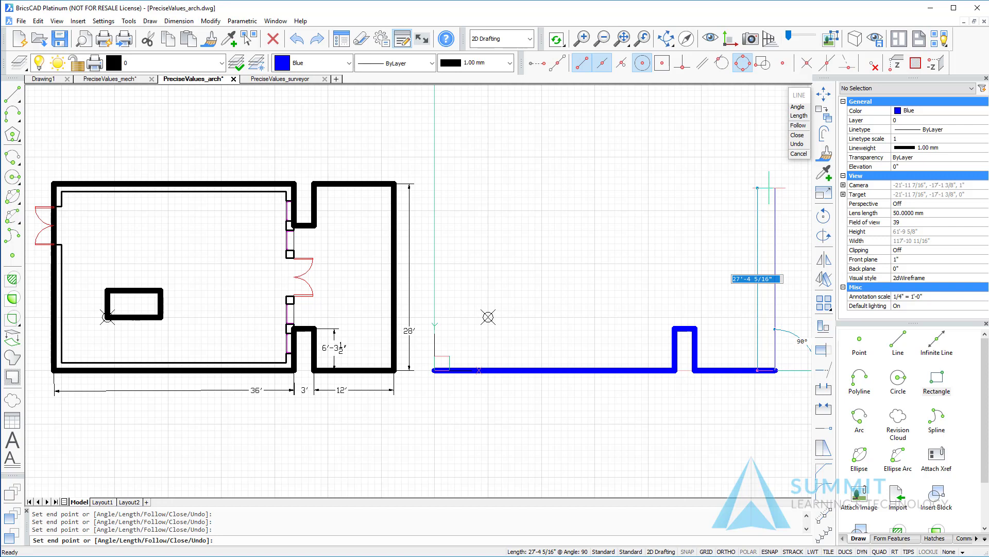
{"action": "type", "text": "28"}
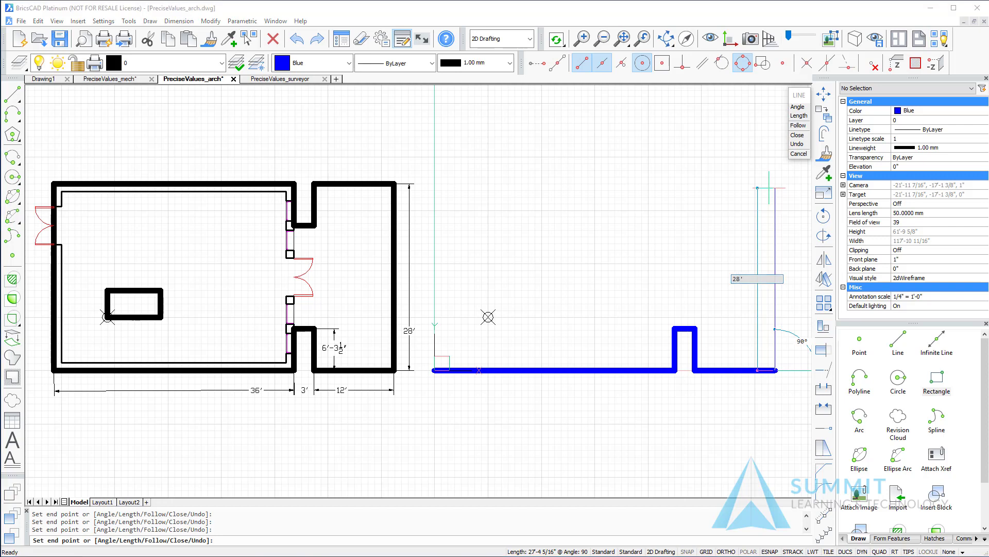
{"action": "key", "text": "Return"}
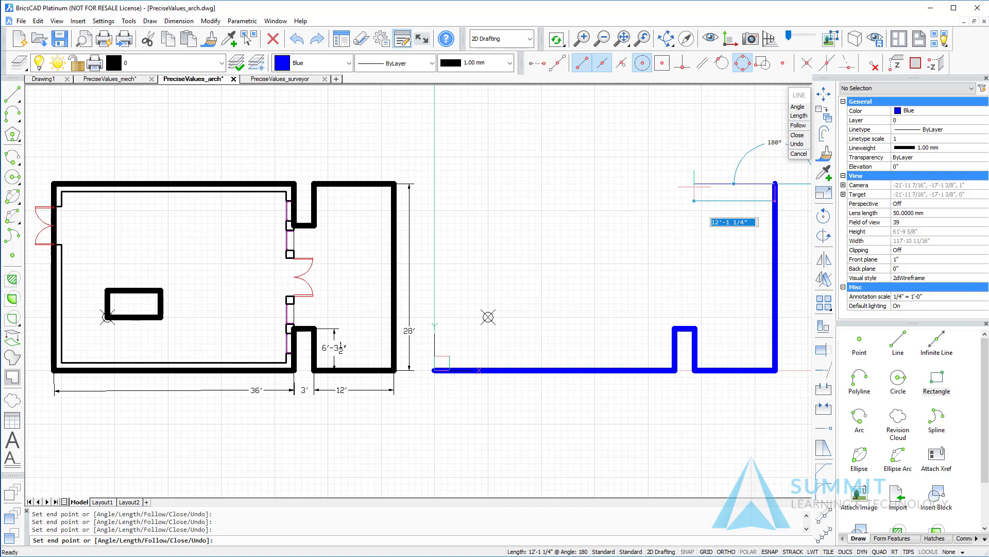
{"action": "type", "text": "12'"}
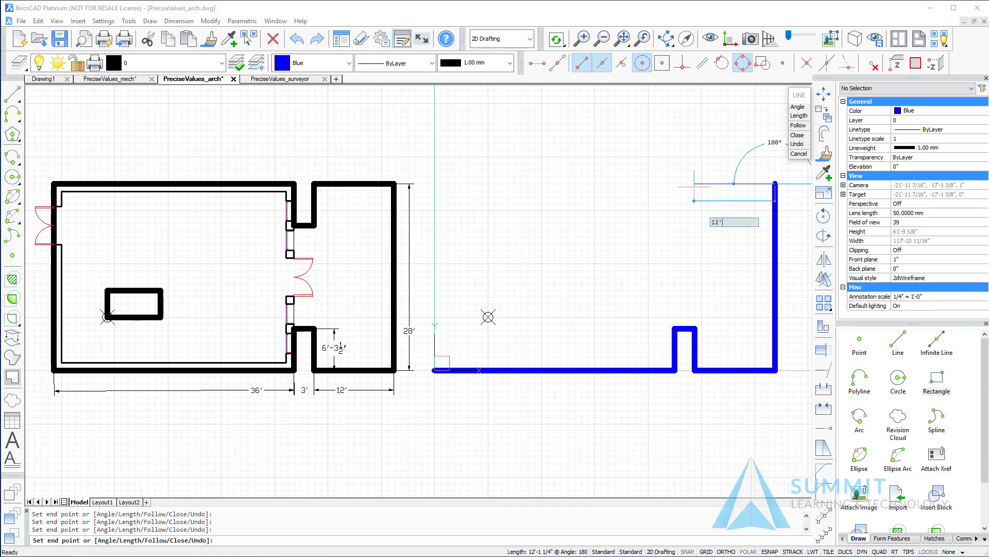
{"action": "key", "text": "Return"}
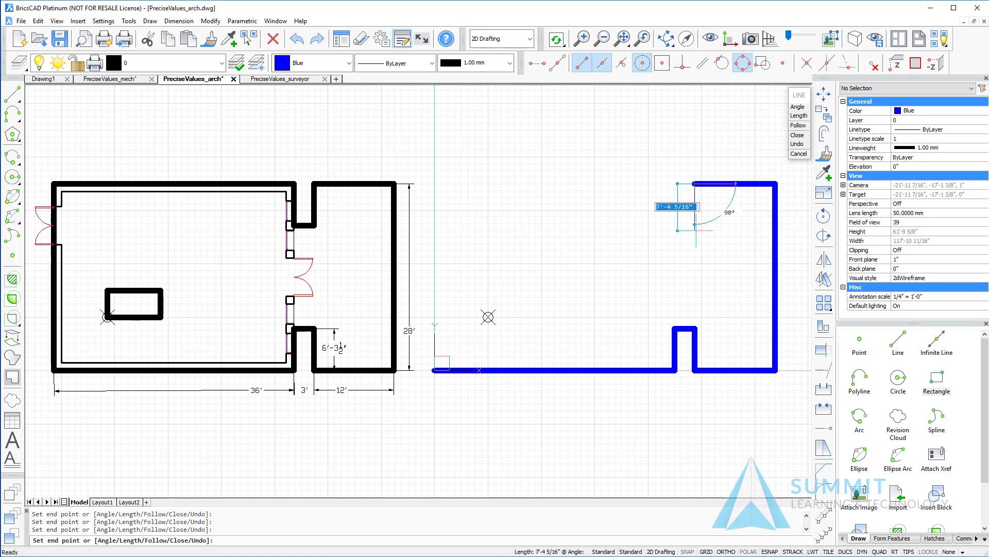
Add the top notch segments of 6'-3 1/2", 3' and 6'-3 1/12".
{"action": "type", "text": "6"}
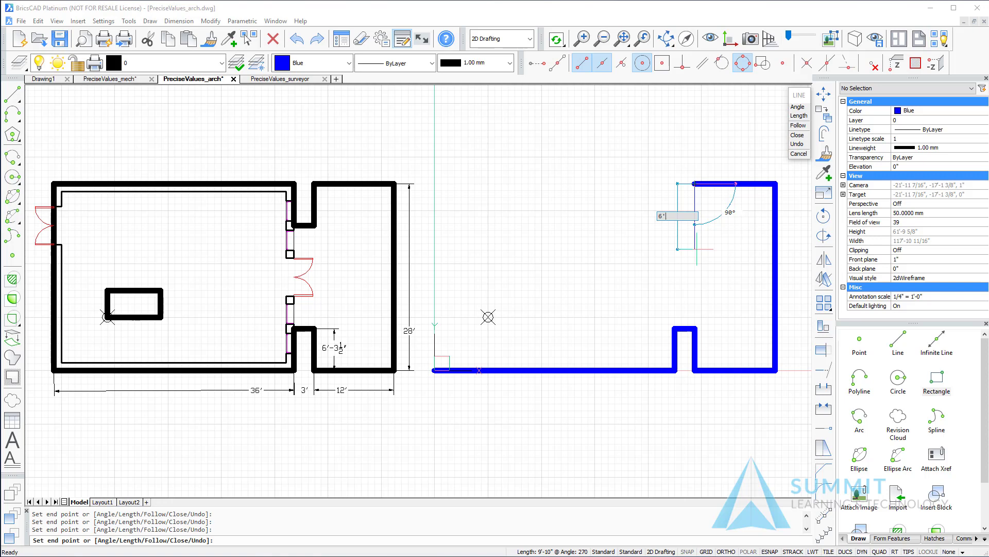
{"action": "type", "text": "'-3-1/2"}
{"action": "key", "text": "Return"}
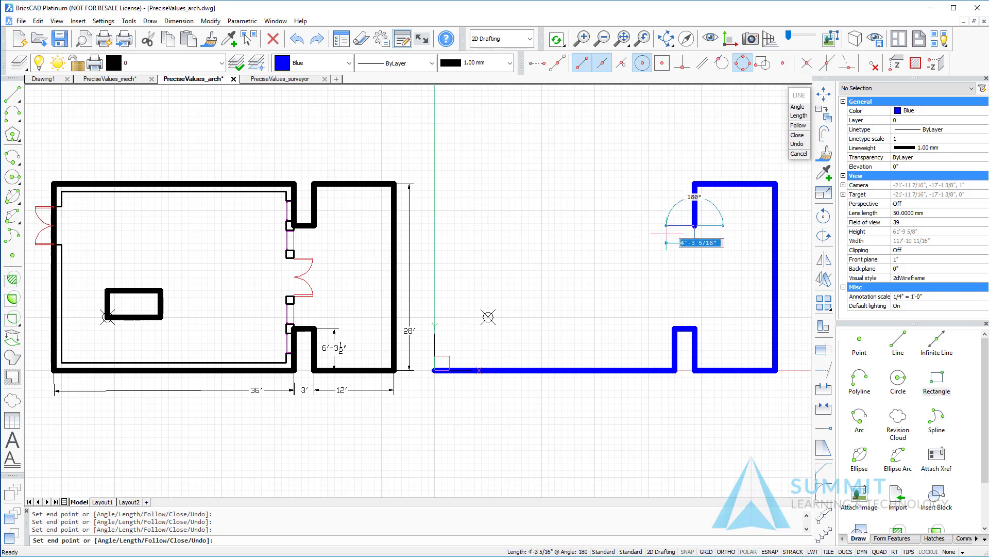
{"action": "type", "text": "3'"}
{"action": "key", "text": "Return"}
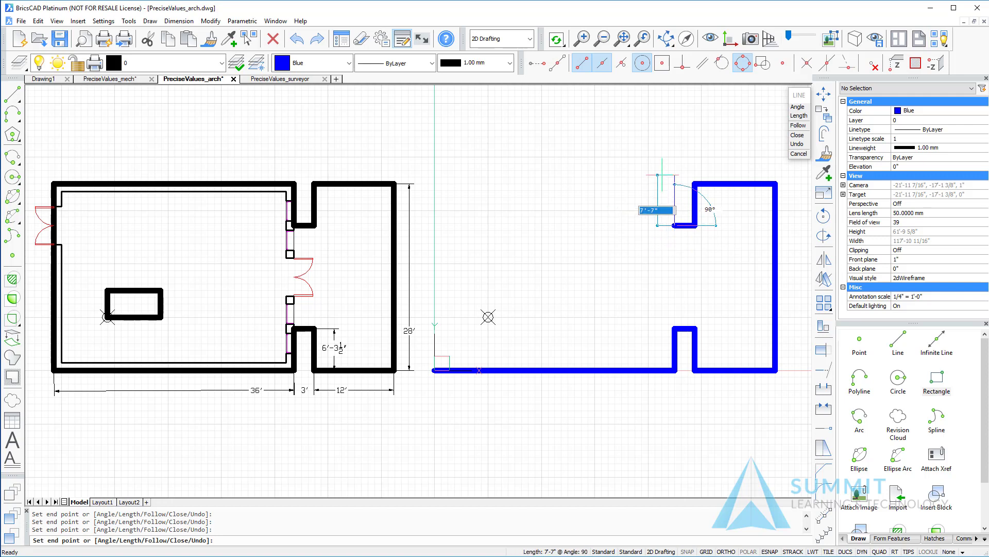
{"action": "type", "text": "6"}
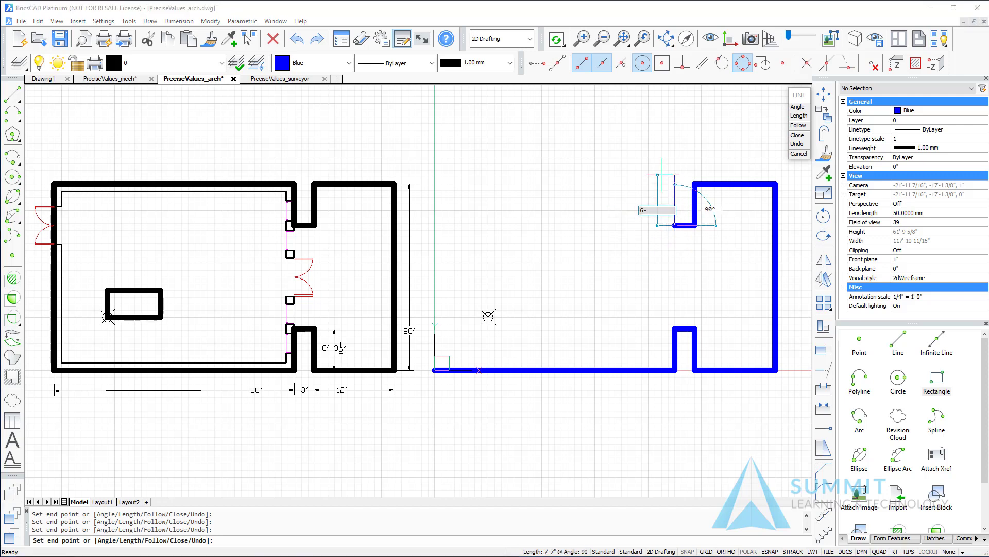
{"action": "type", "text": "'-3-1/12"}
{"action": "key", "text": "Return"}
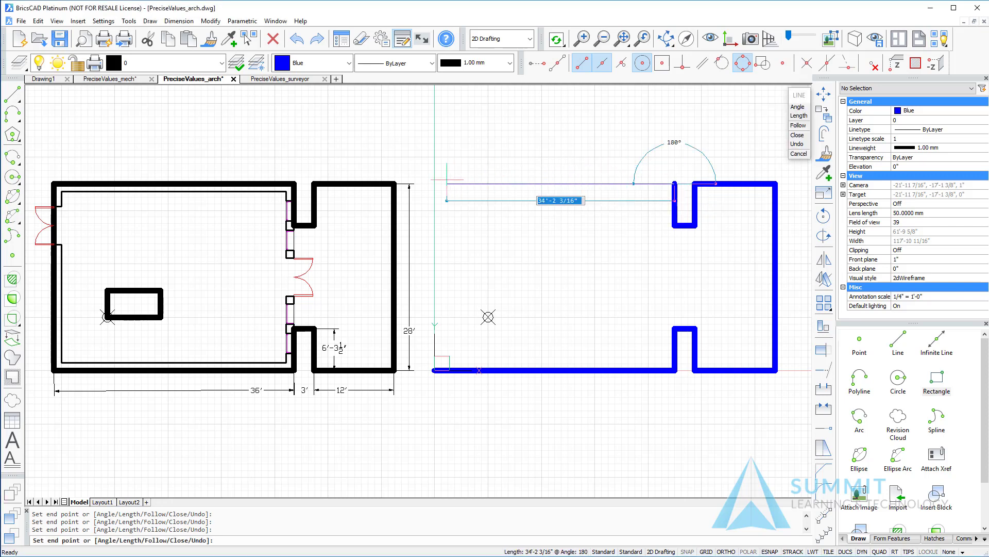
Draw the 36' top wall and close the left wall at the start point.
{"action": "type", "text": "36"}
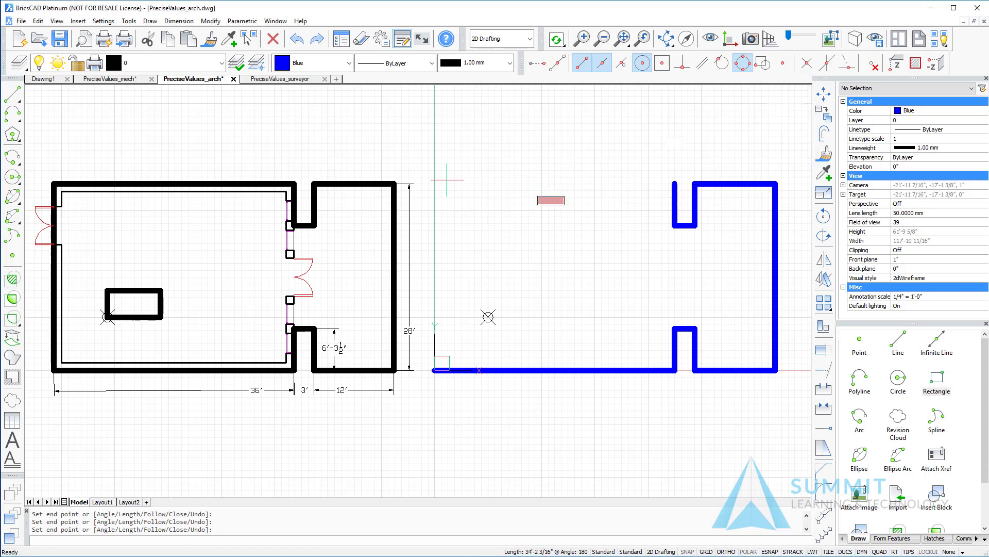
{"action": "key", "text": "Return"}
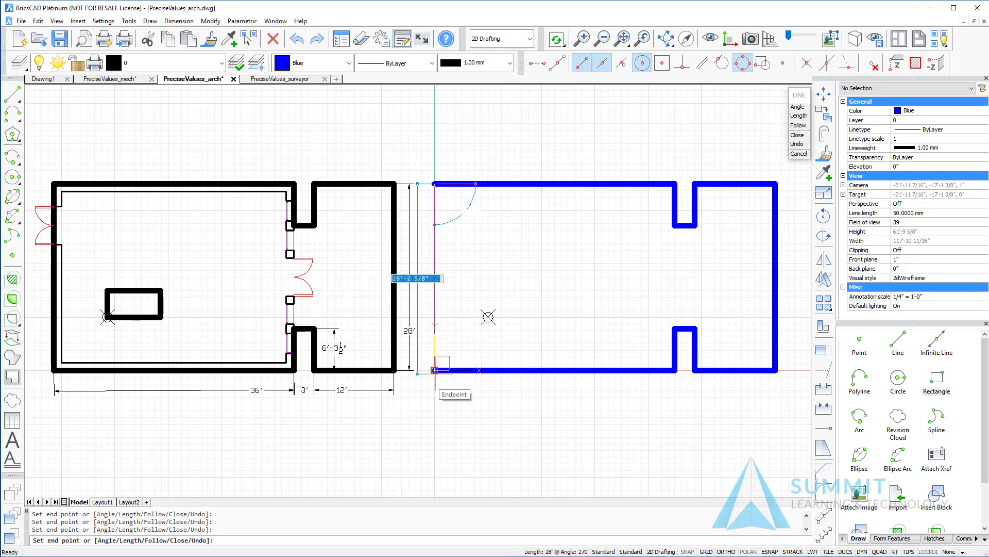
{"action": "left_click", "coordinate": [435, 369]}
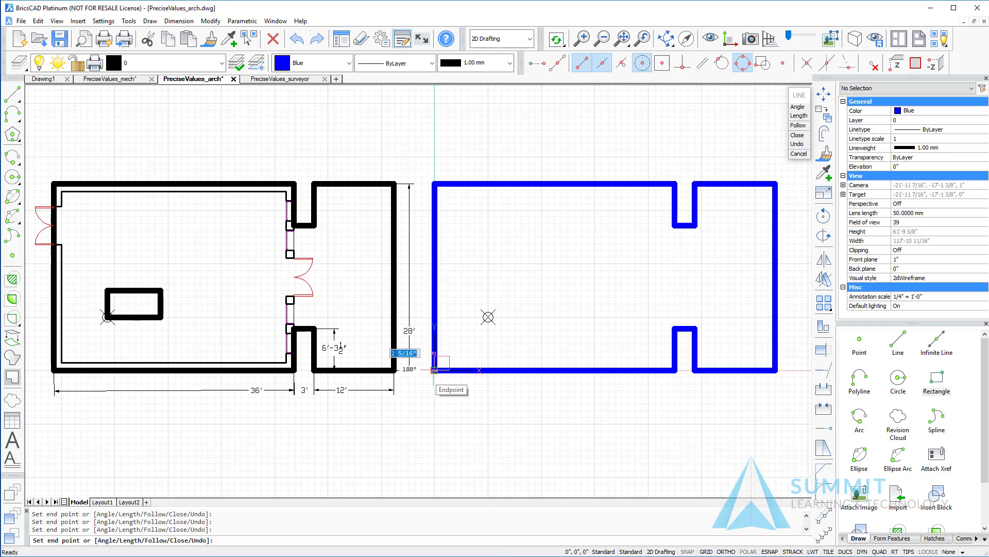
{"action": "key", "text": "Return"}
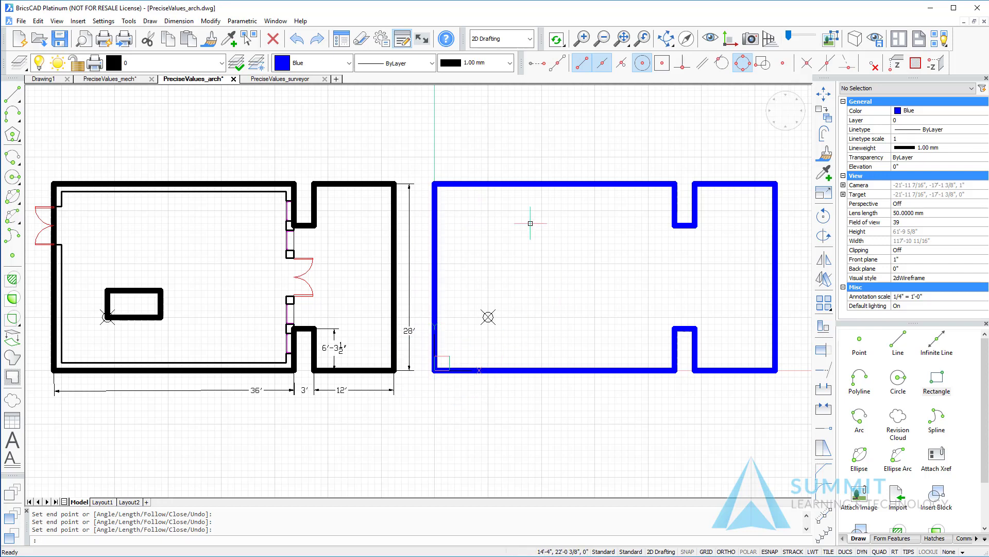
Begin a new line snapped to the node point inside the blue outline.
{"action": "left_click", "coordinate": [14, 94]}
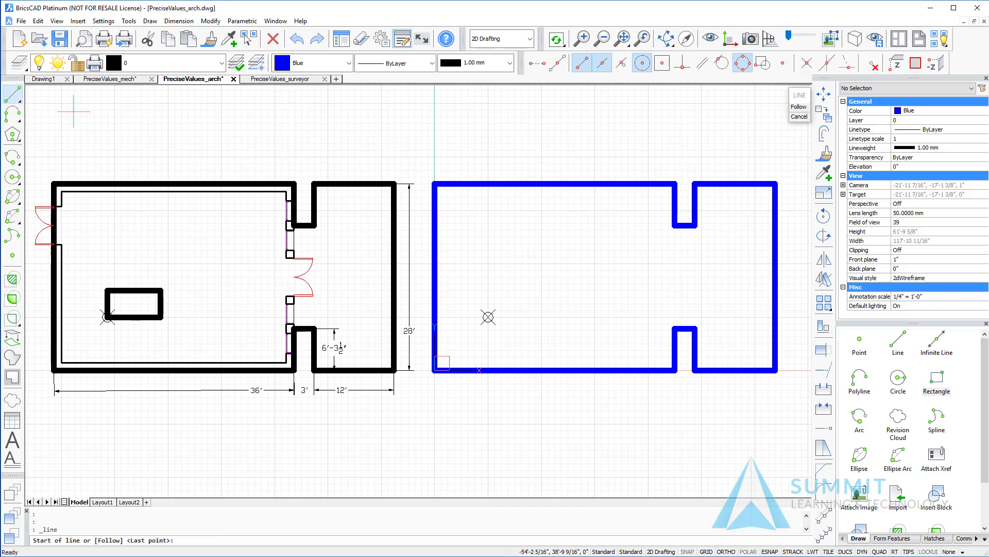
{"action": "right_click", "coordinate": [515, 275], "text": "shift"}
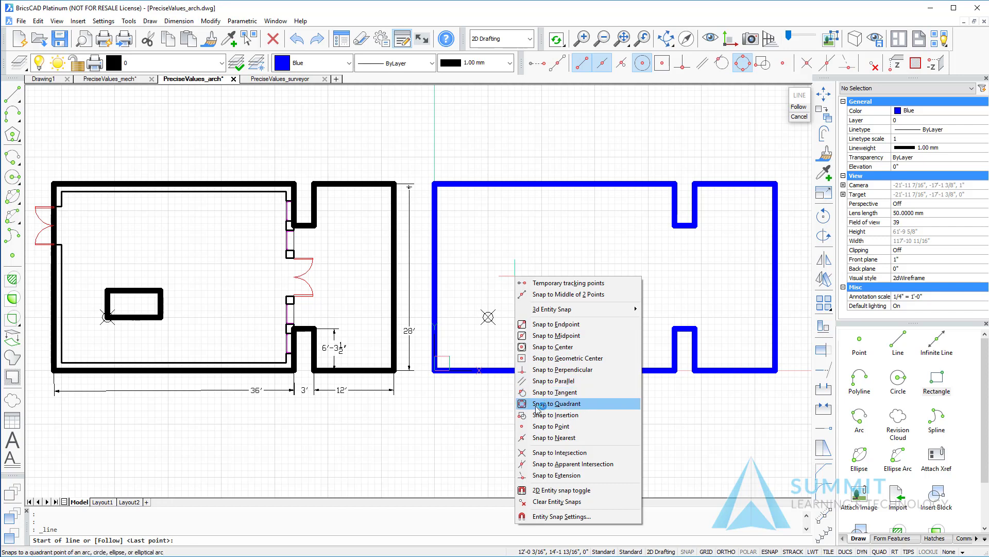
{"action": "left_click", "coordinate": [540, 427]}
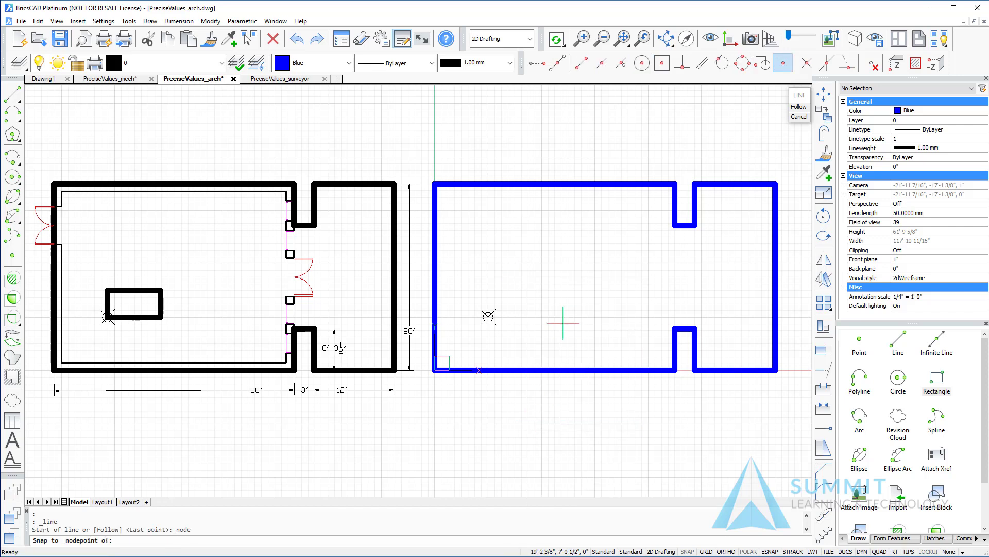
{"action": "left_click", "coordinate": [488, 316]}
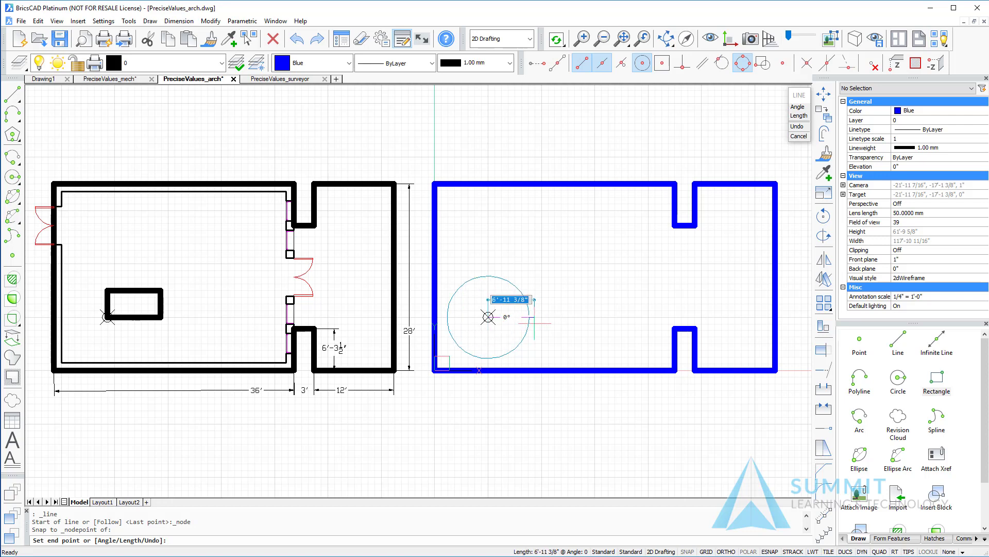
Draw a closed 96 by 48 rectangle from the node point.
{"action": "type", "text": "96"}
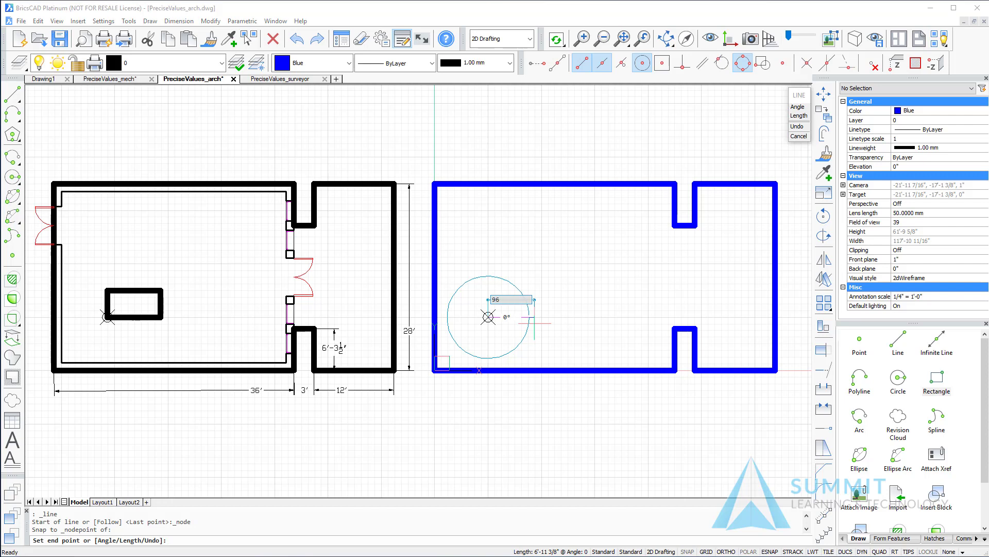
{"action": "key", "text": "Return"}
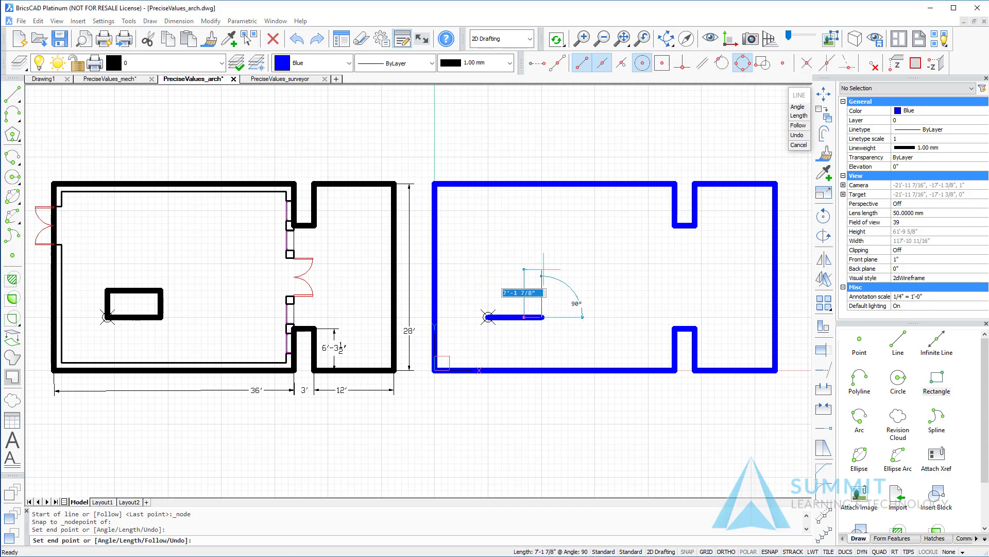
{"action": "type", "text": "48"}
{"action": "key", "text": "Return"}
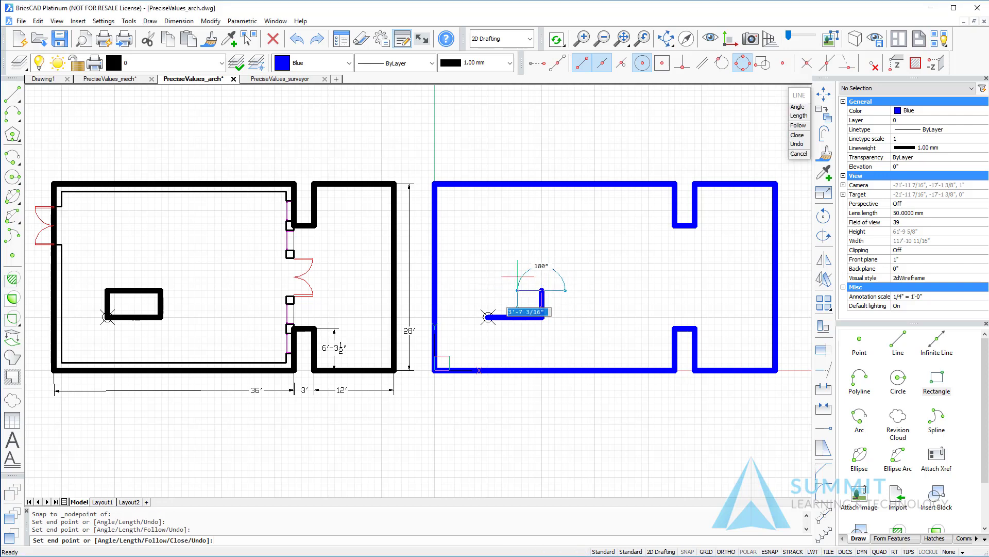
{"action": "left_click", "coordinate": [487, 290]}
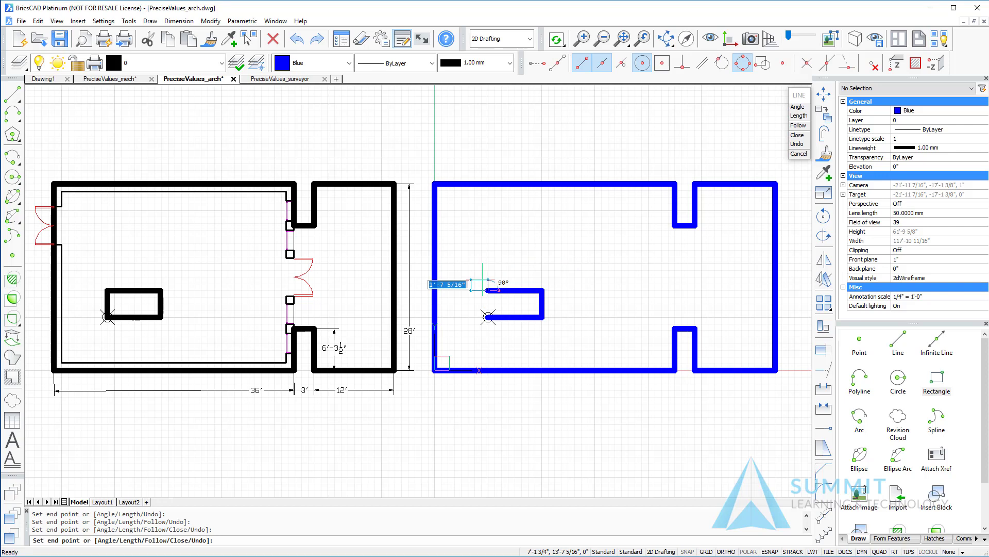
{"action": "key", "text": "Return"}
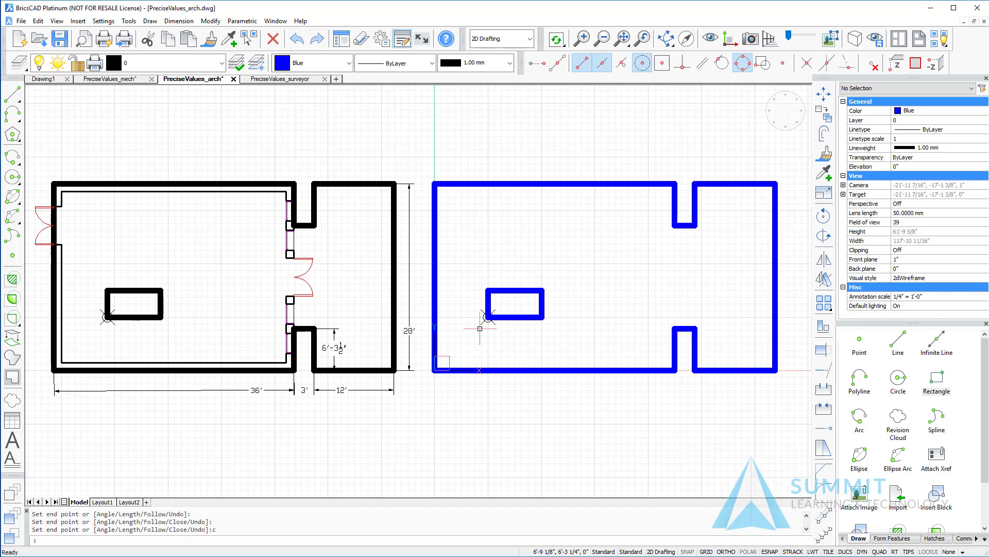
Show the coordinate readout's unit options, with Architectural Linear Units checked.
{"action": "right_click", "coordinate": [575, 552]}
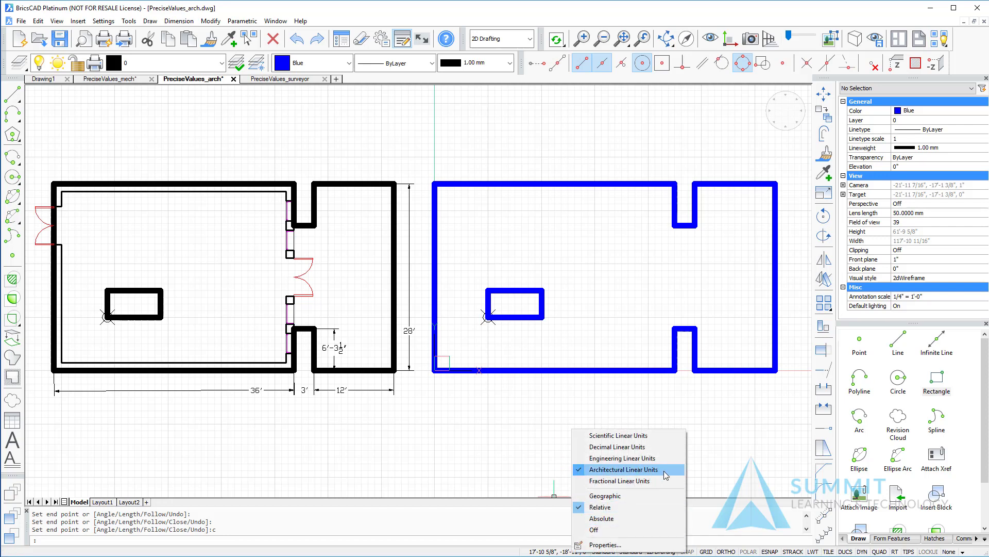